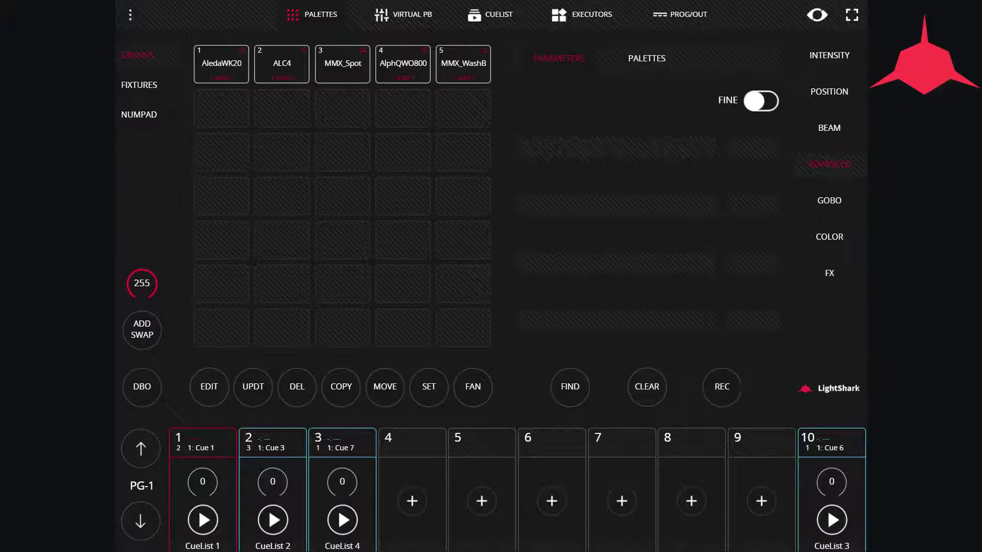
Step: Create a new scheduler event named 'New event'
left_click(135, 18)
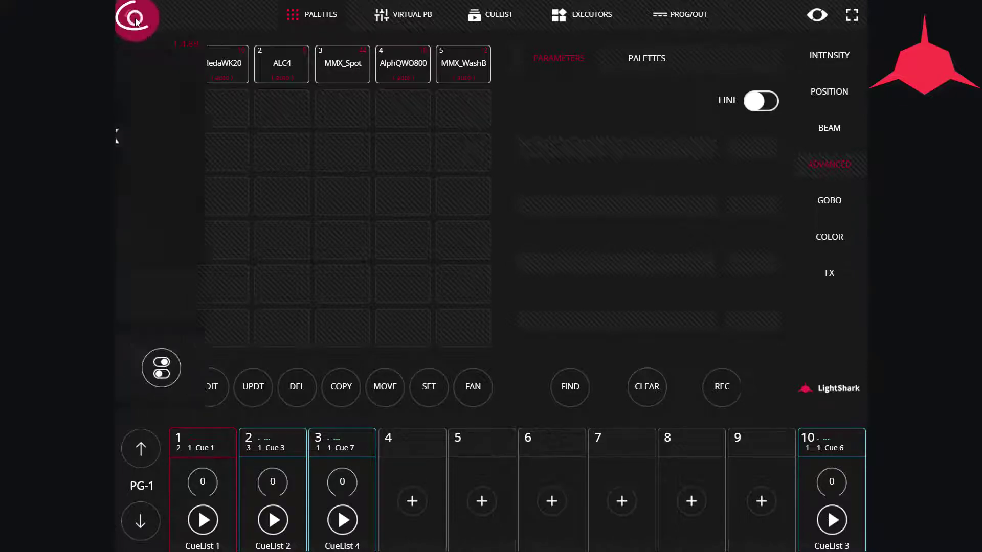
left_click(206, 289)
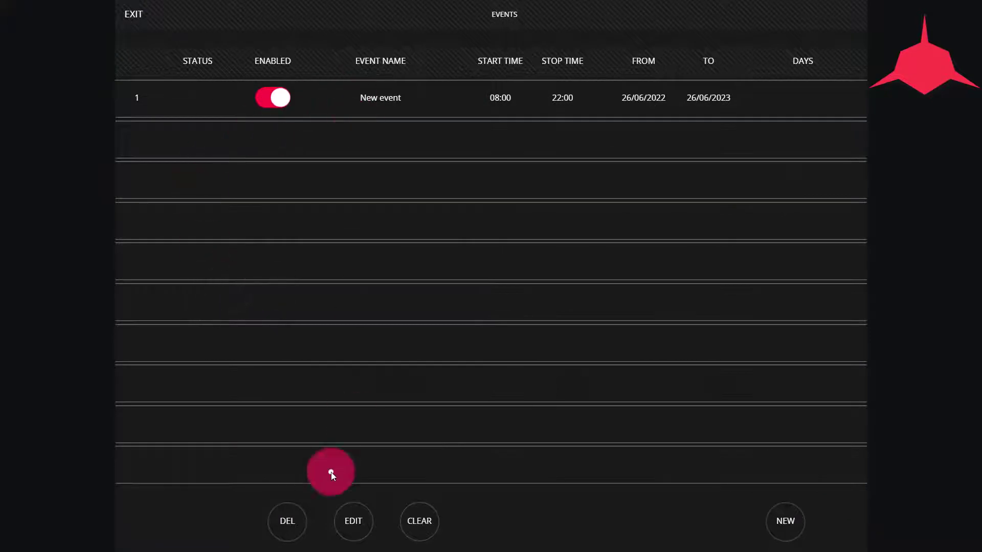
left_click(786, 516)
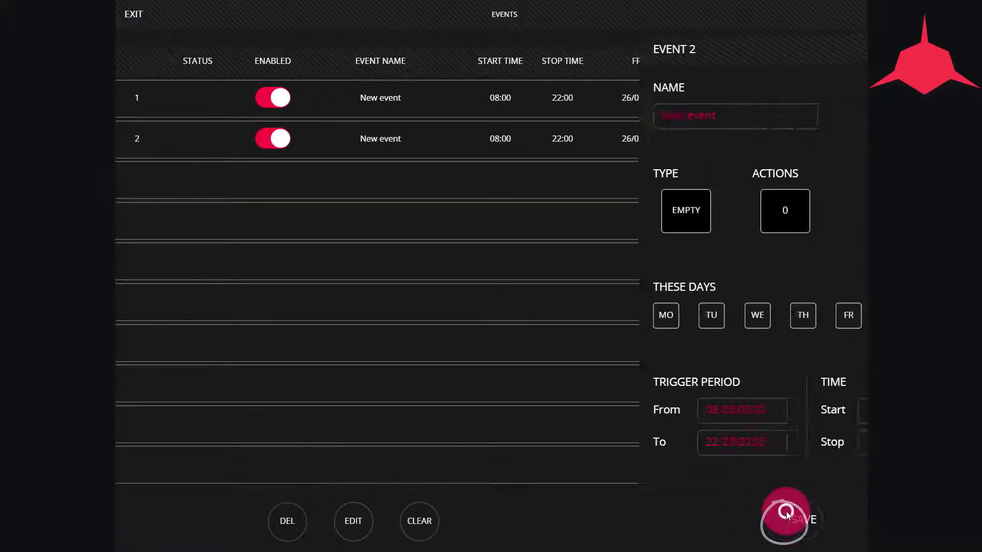
left_click(617, 115)
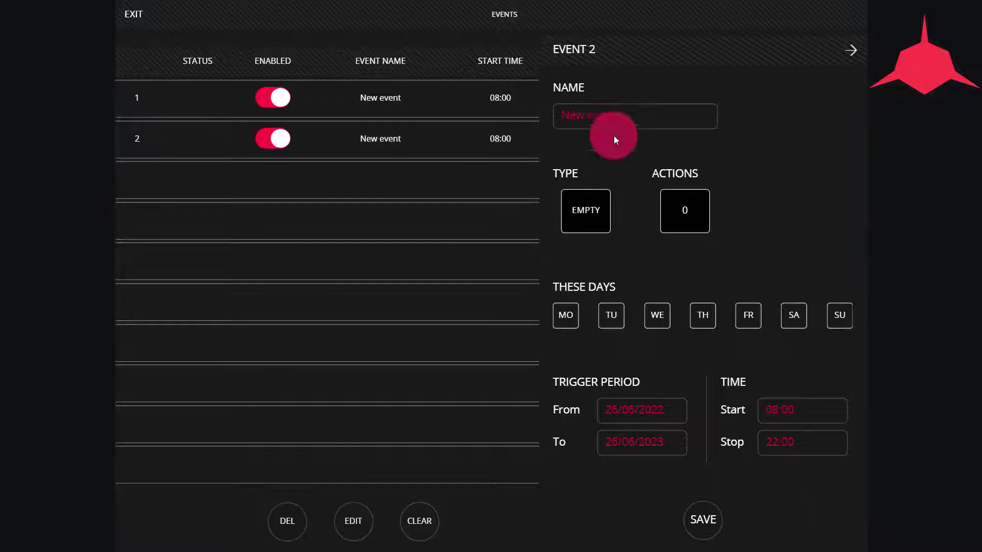
Step: Preview the PB-1 and PB-2 event types, then confirm the type as EMPTY
left_click(583, 207)
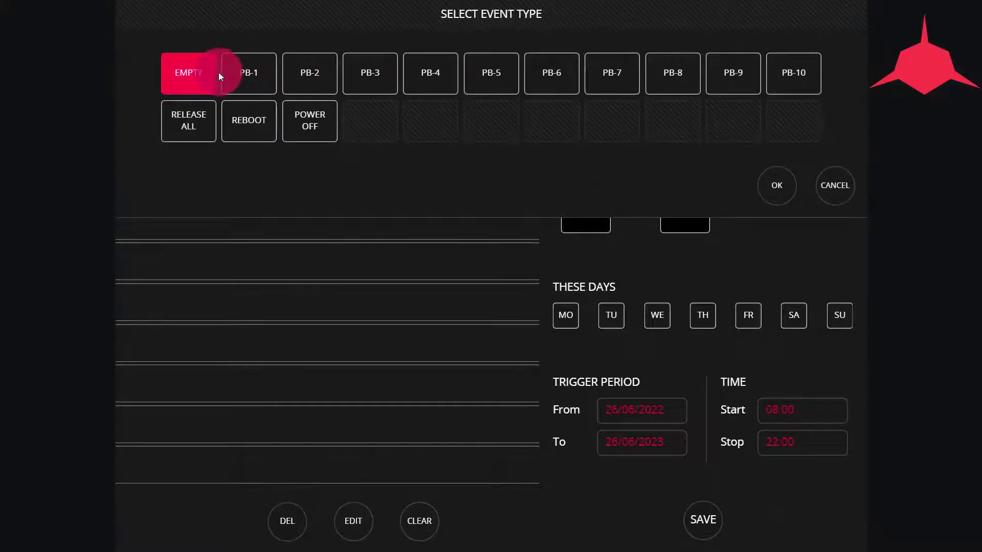
left_click(243, 73)
left_click(329, 73)
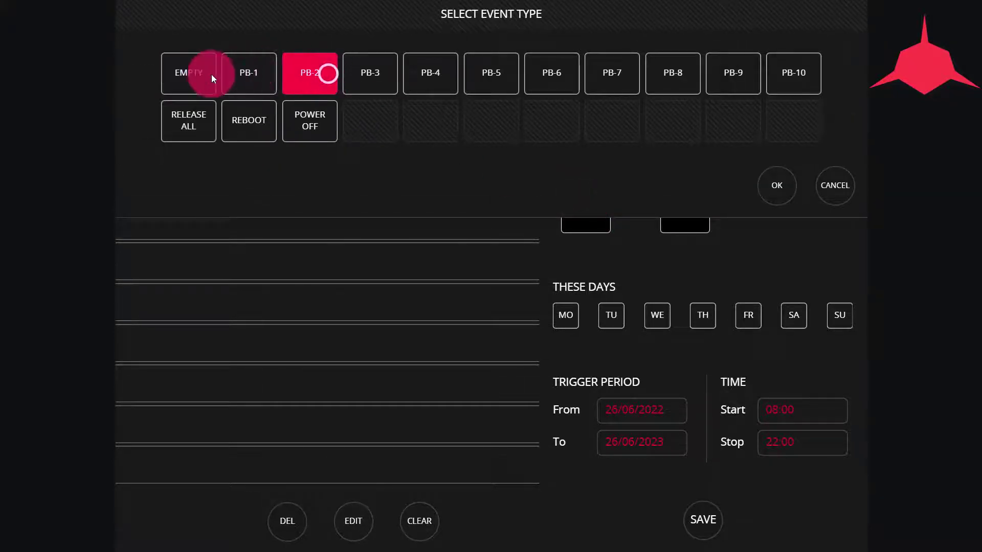
left_click(210, 74)
left_click(769, 178)
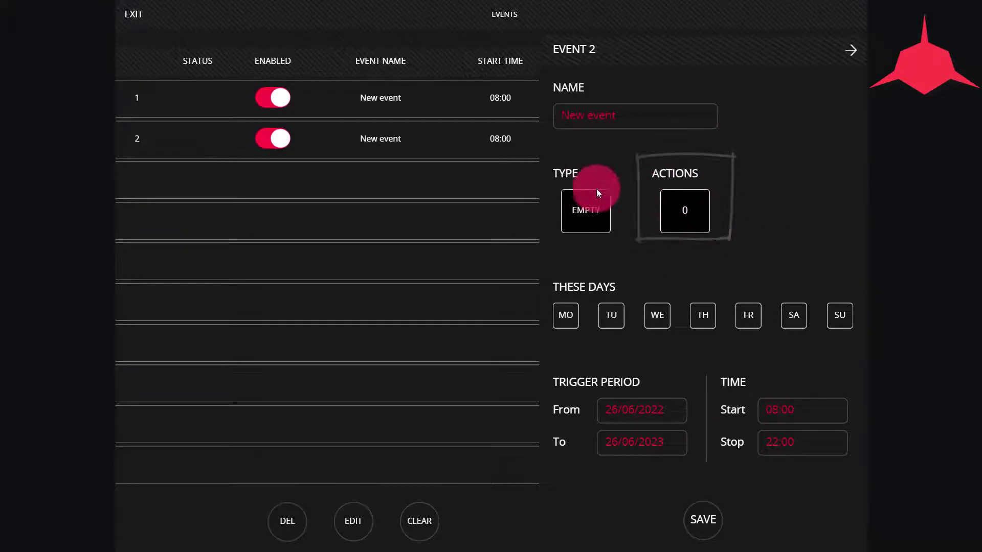
Step: Add a new action to Event 2 and bring up the in-built action categories
left_click(686, 221)
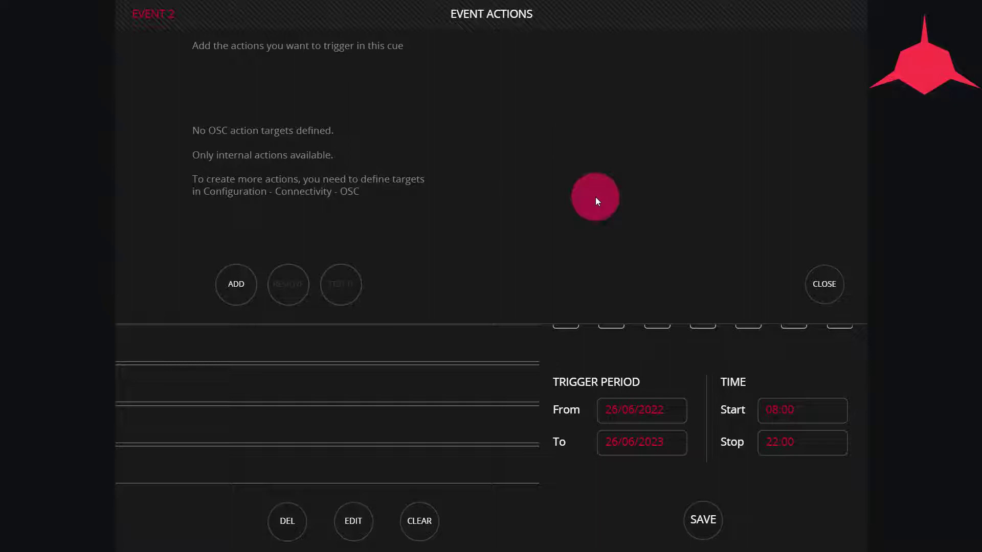
left_click(245, 291)
left_click(614, 54)
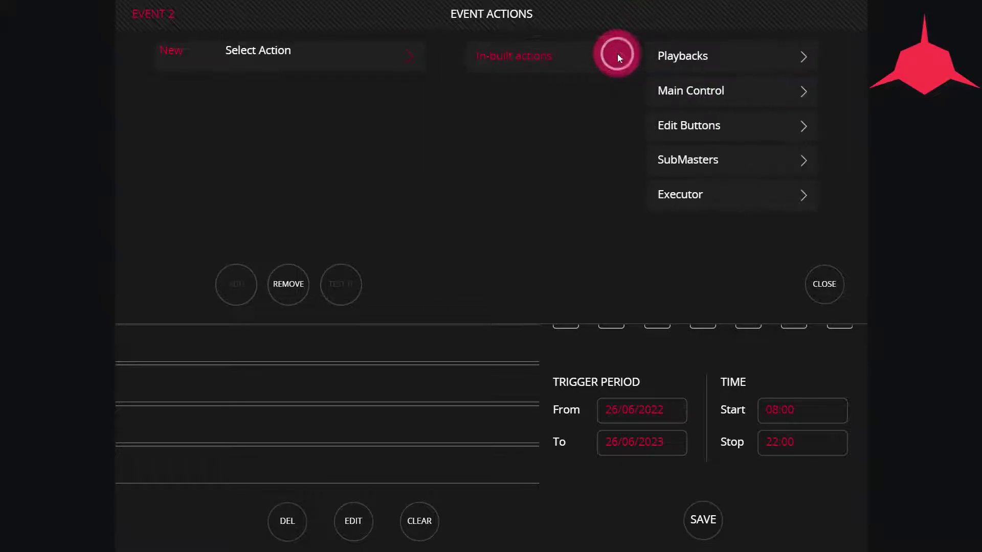
Step: Browse the Playbacks actions, then list the Executor actions: Executor and Trigger Executor Row
left_click(802, 54)
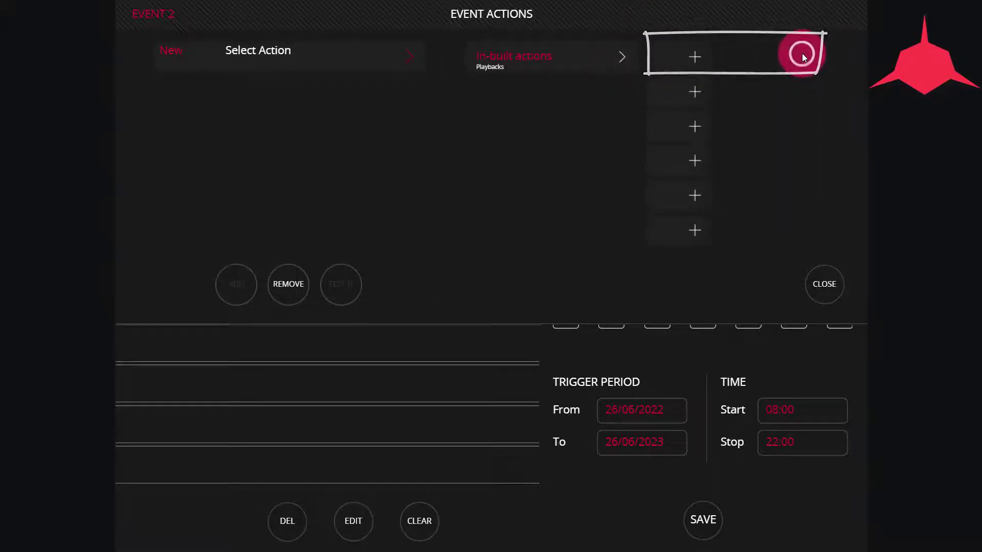
left_click_drag(718, 245, 728, 70)
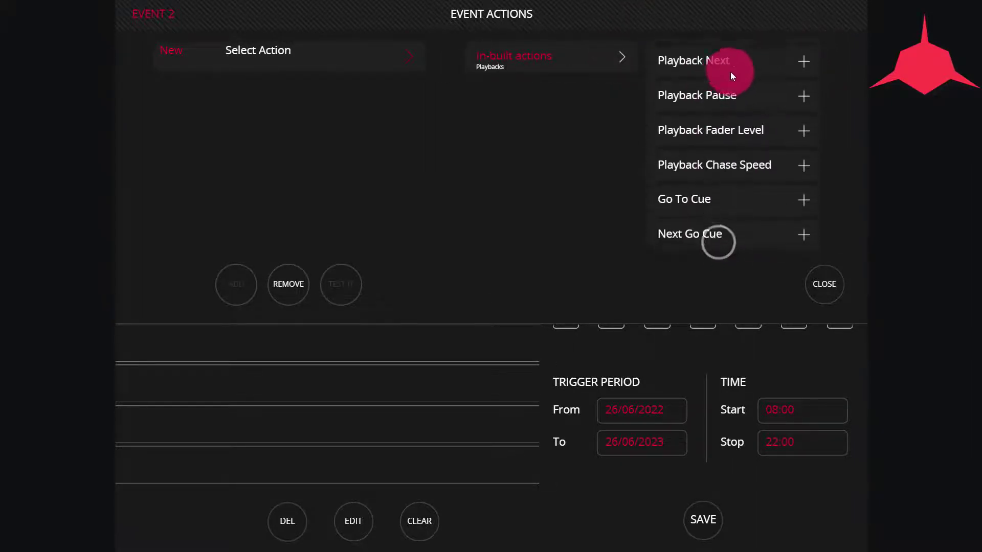
left_click_drag(743, 159, 672, 321)
left_click(607, 44)
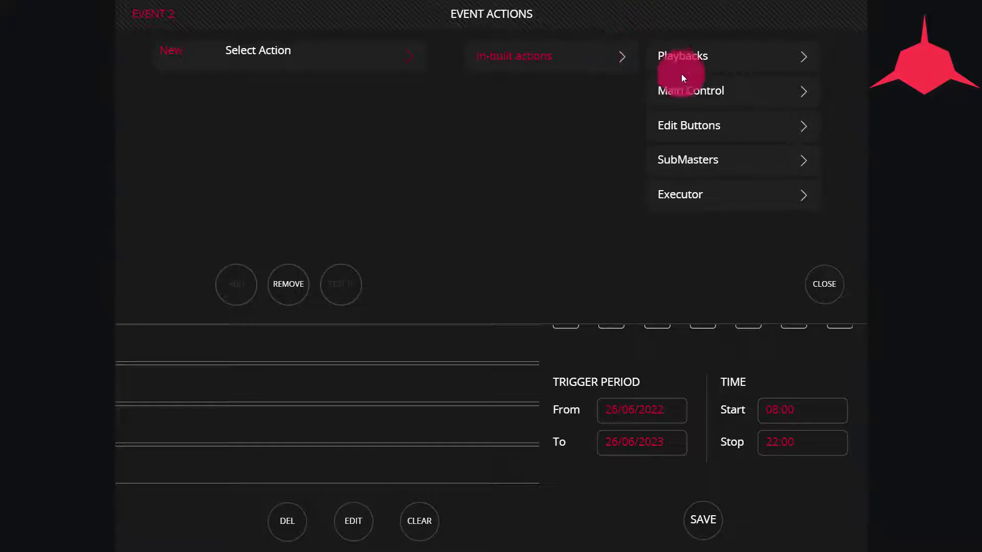
left_click(789, 197)
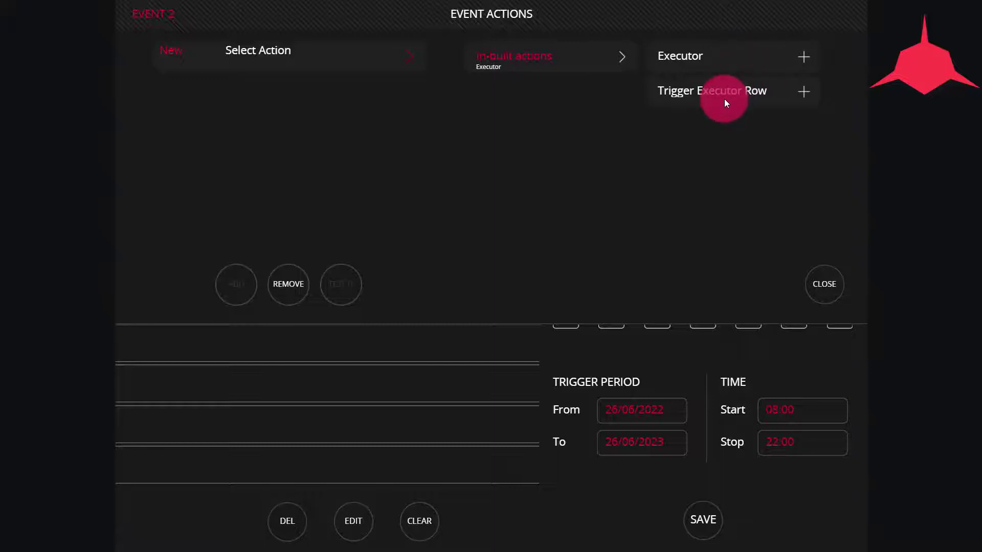
Step: Browse the Edit Buttons and Main Control actions, then close the Event Actions panel
left_click(617, 62)
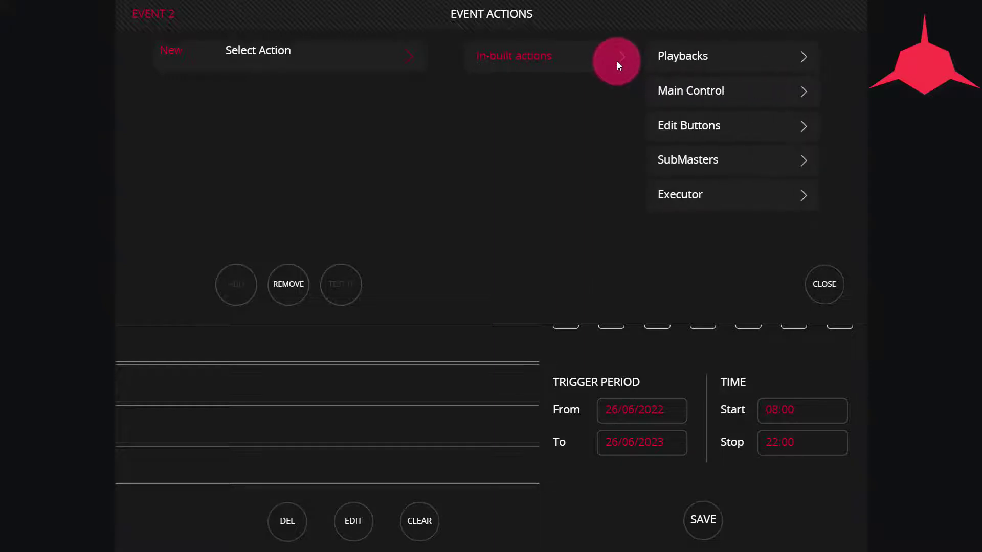
left_click(807, 125)
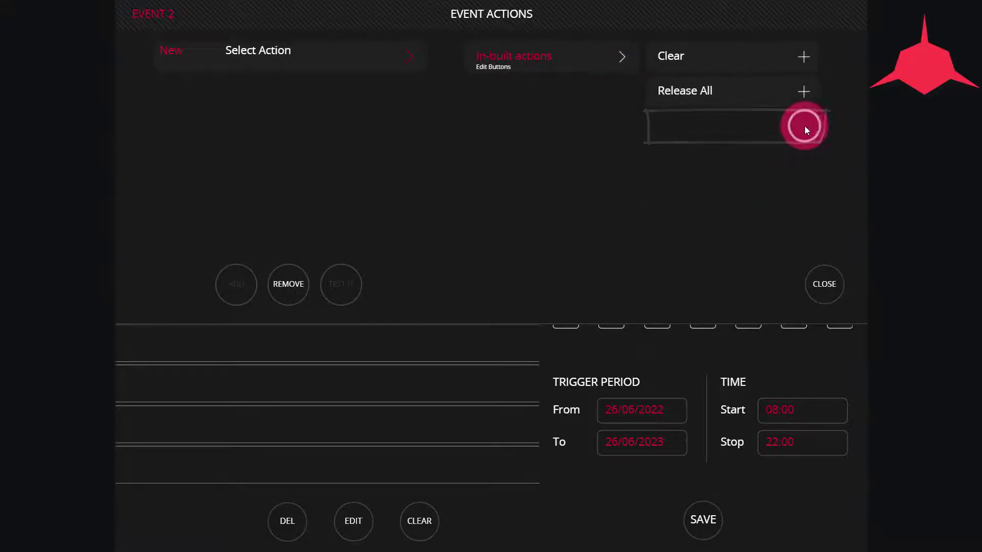
left_click(620, 59)
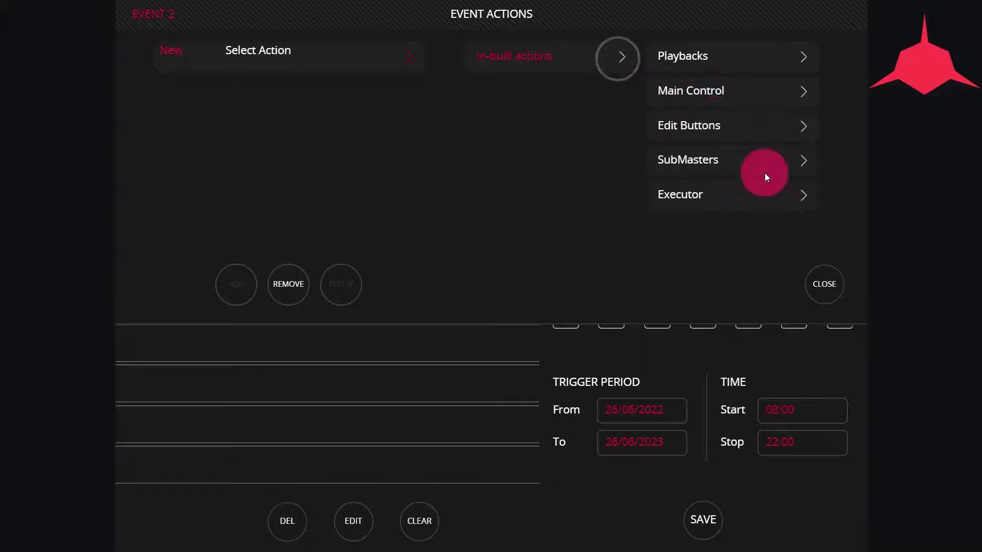
left_click(796, 90)
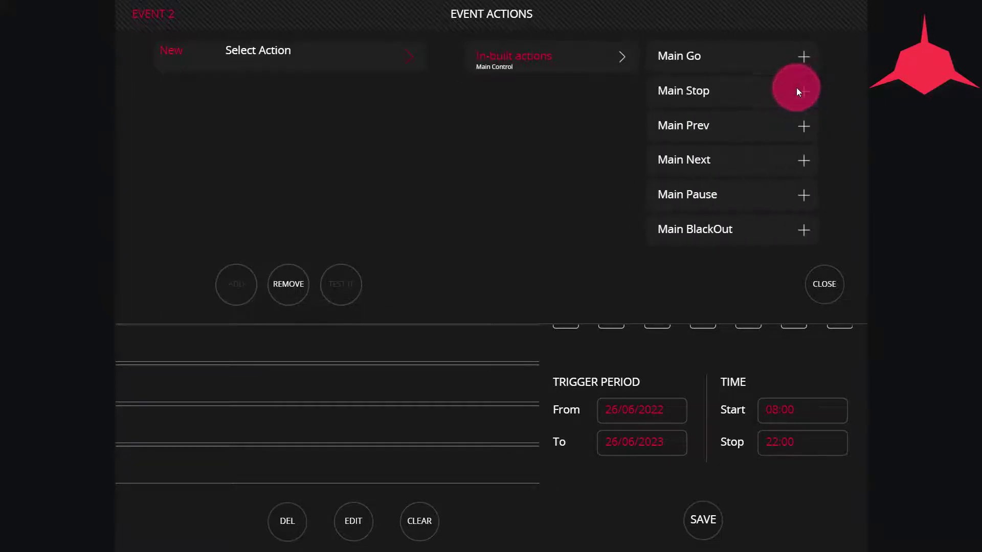
left_click_drag(776, 194, 624, 126)
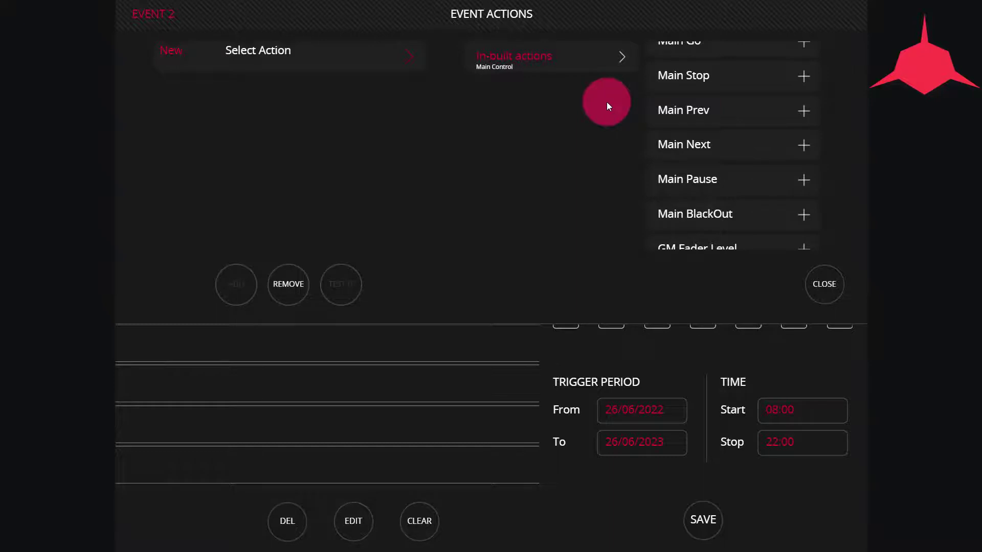
left_click(818, 285)
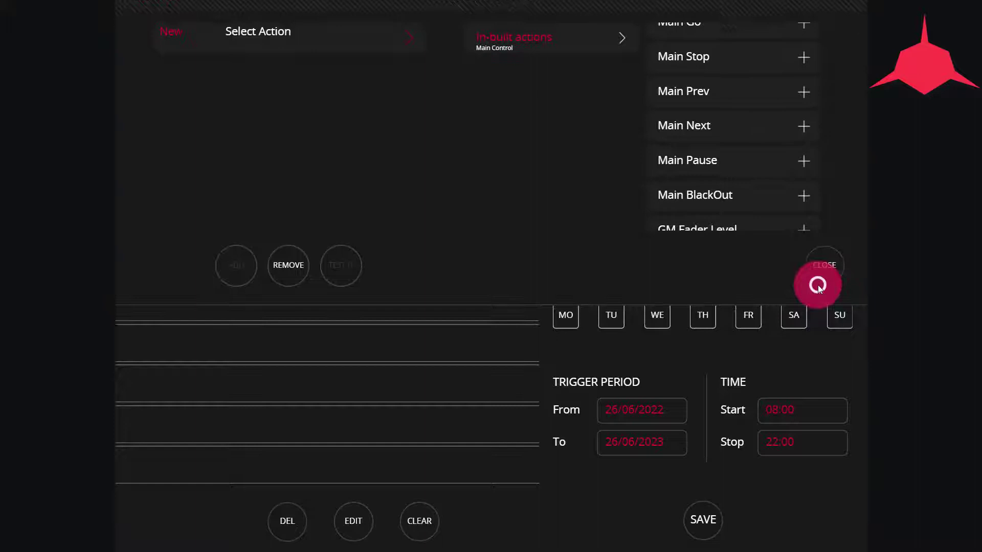
left_click(397, 67)
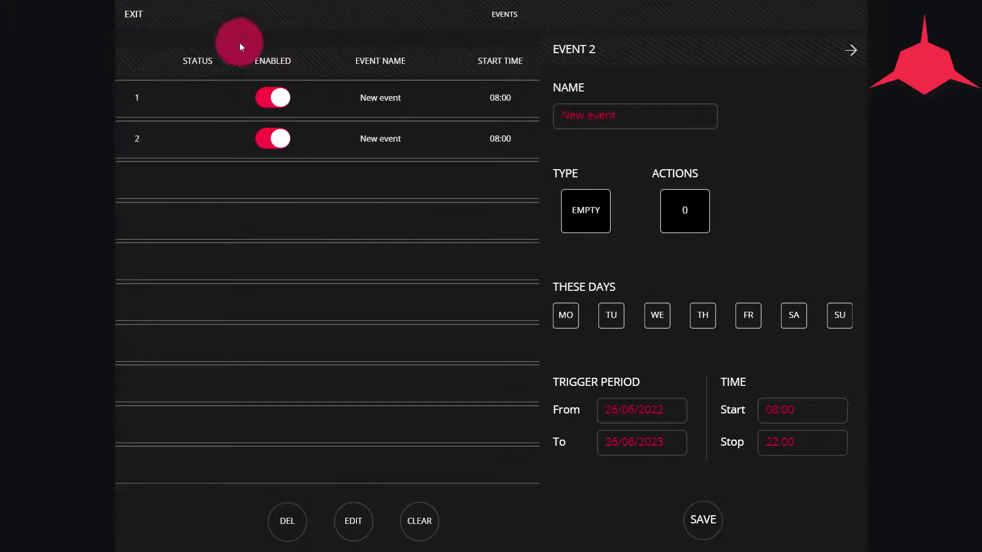
Step: Leave the scheduler and go to the OSC page of the Connectivity settings
left_click(851, 51)
left_click(132, 14)
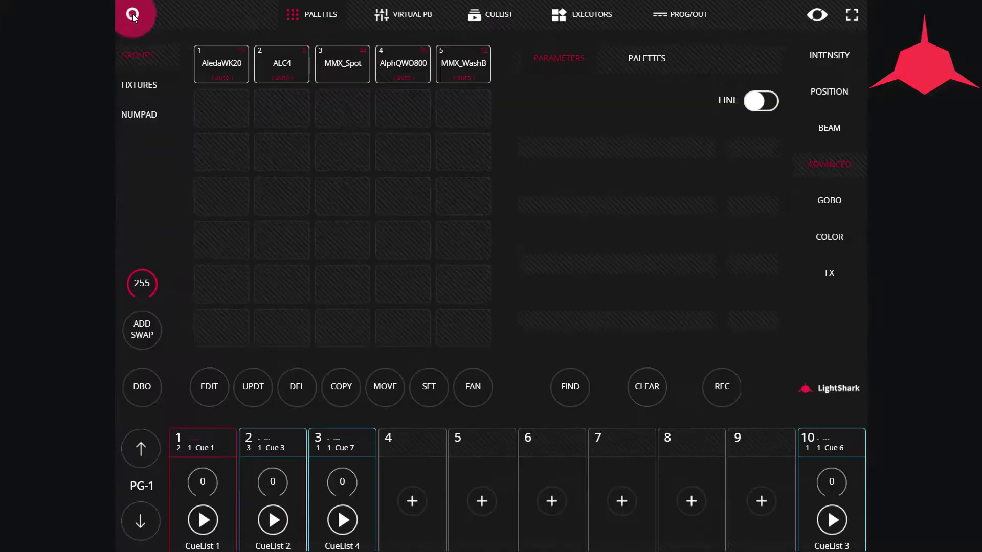
left_click(133, 18)
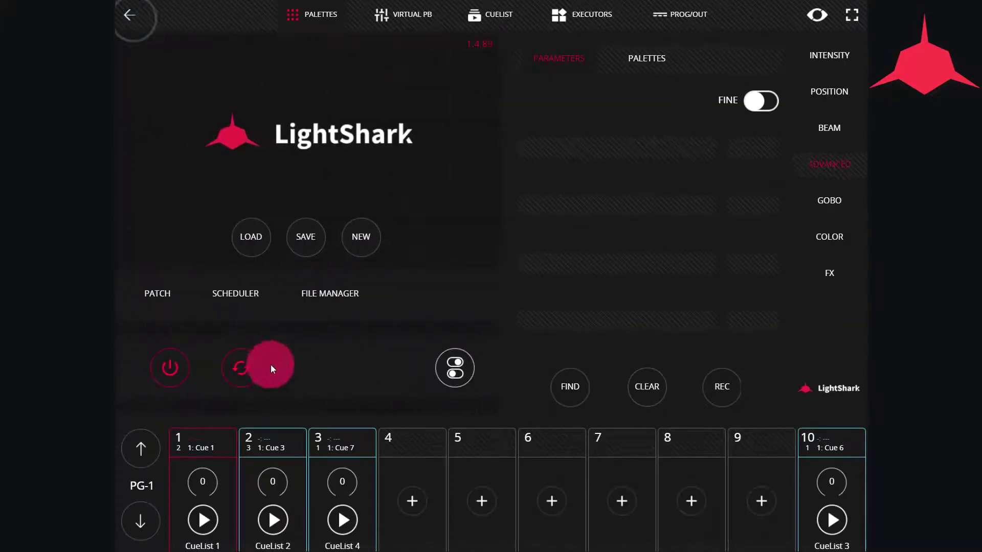
left_click(434, 366)
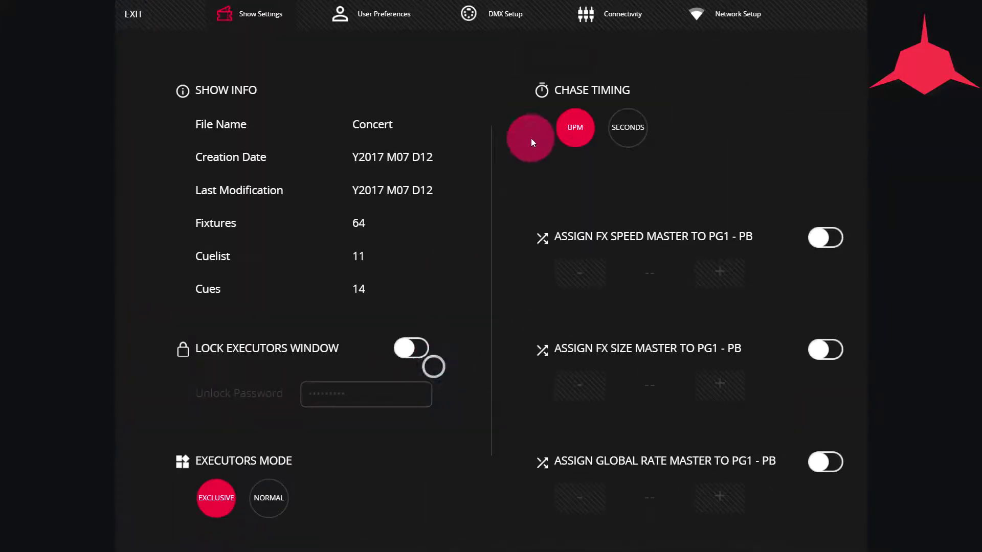
left_click(630, 20)
left_click(138, 80)
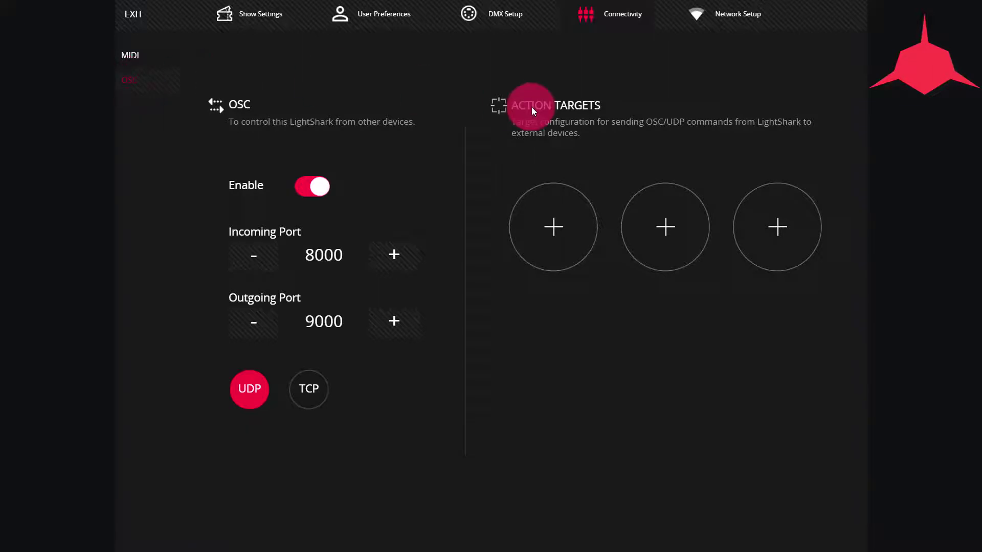
Step: Add MALighting MA3_osc as the first OSC action target, then exit the settings
left_click(559, 236)
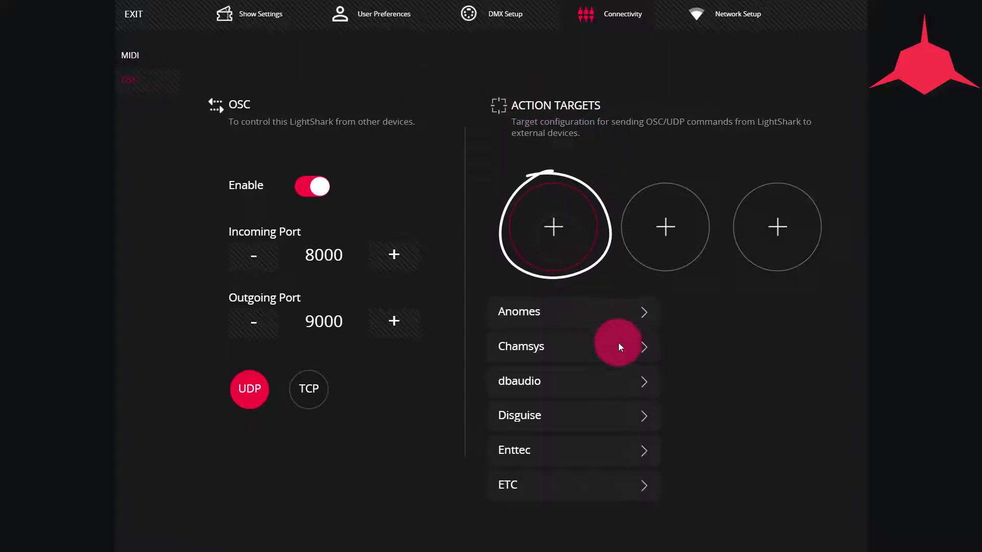
mouse_move(605, 453)
left_mouse_down()
mouse_move(588, 384)
mouse_move(597, 328)
left_mouse_up()
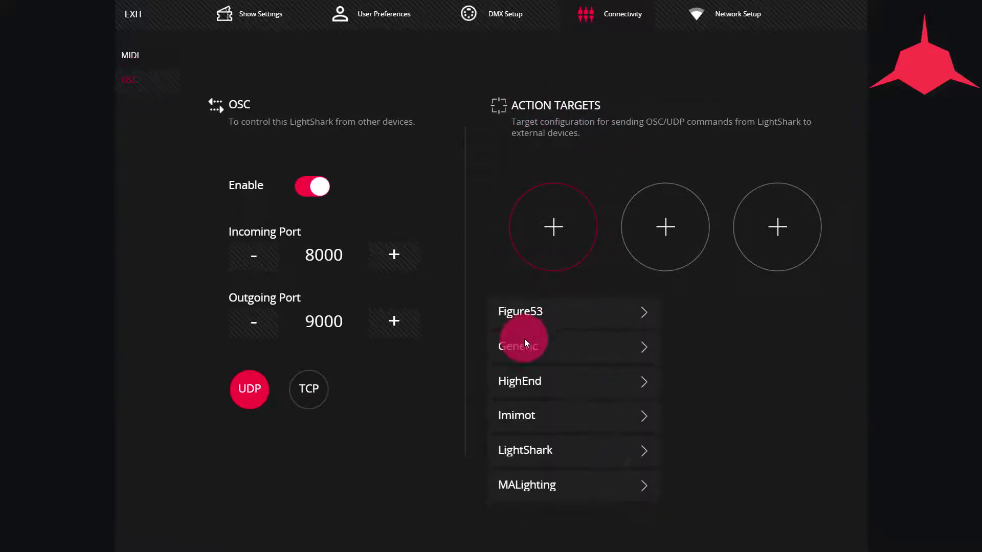
left_click(640, 348)
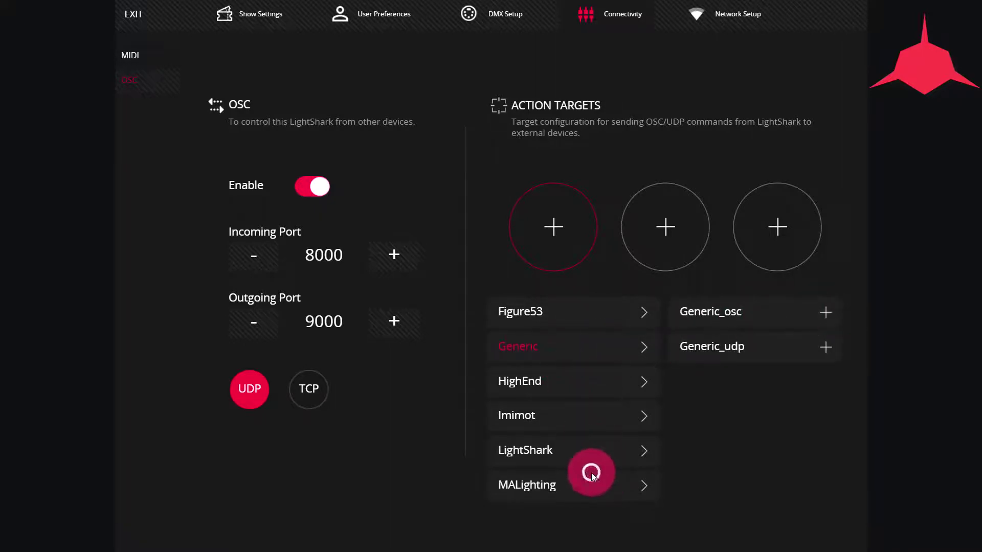
left_click(643, 481)
left_click(826, 320)
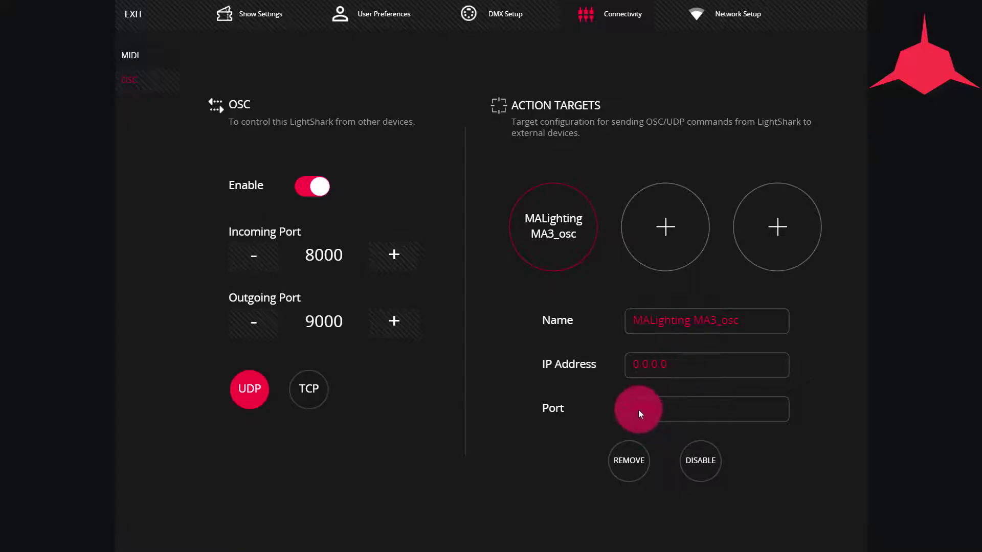
left_click(140, 24)
Step: Create another new event in the Scheduler
left_click(133, 24)
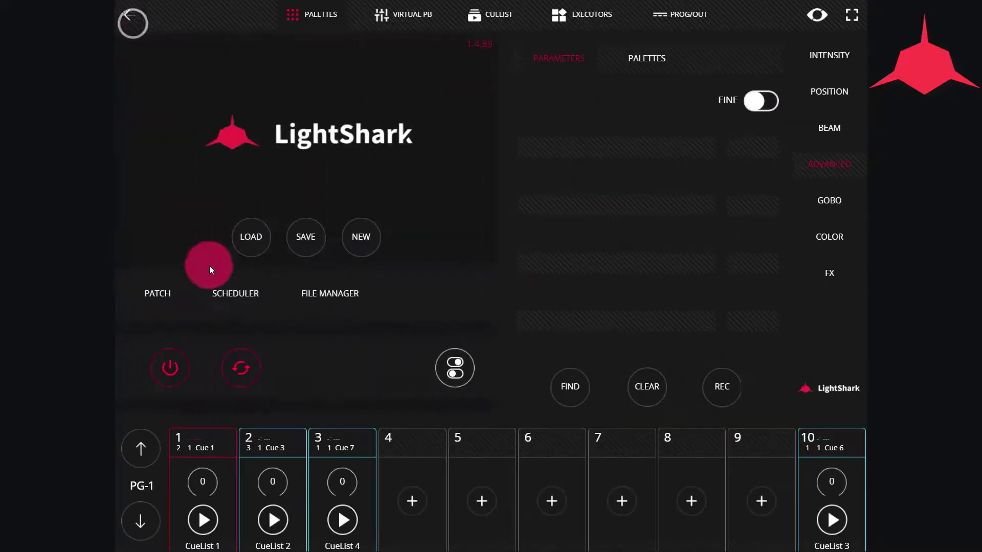
left_click(229, 297)
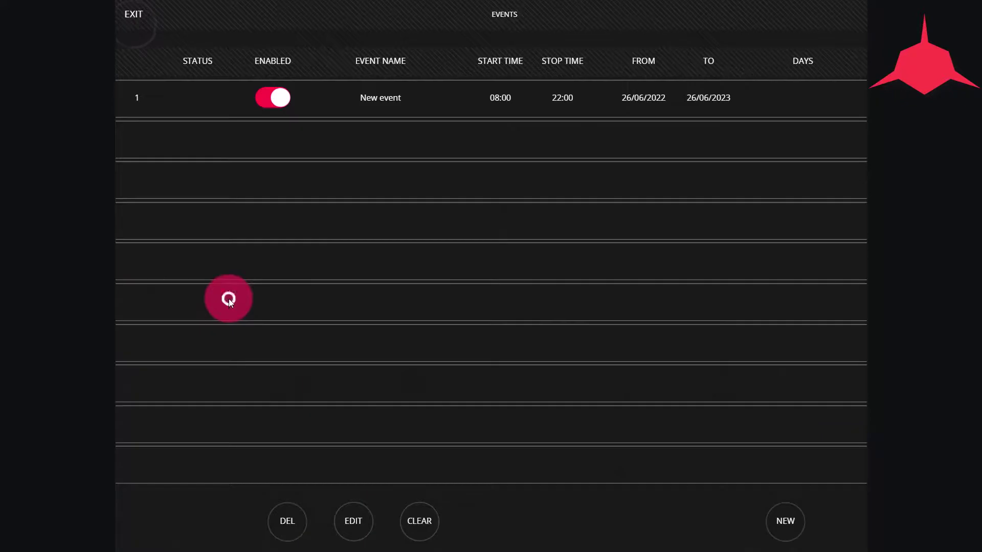
left_click(787, 518)
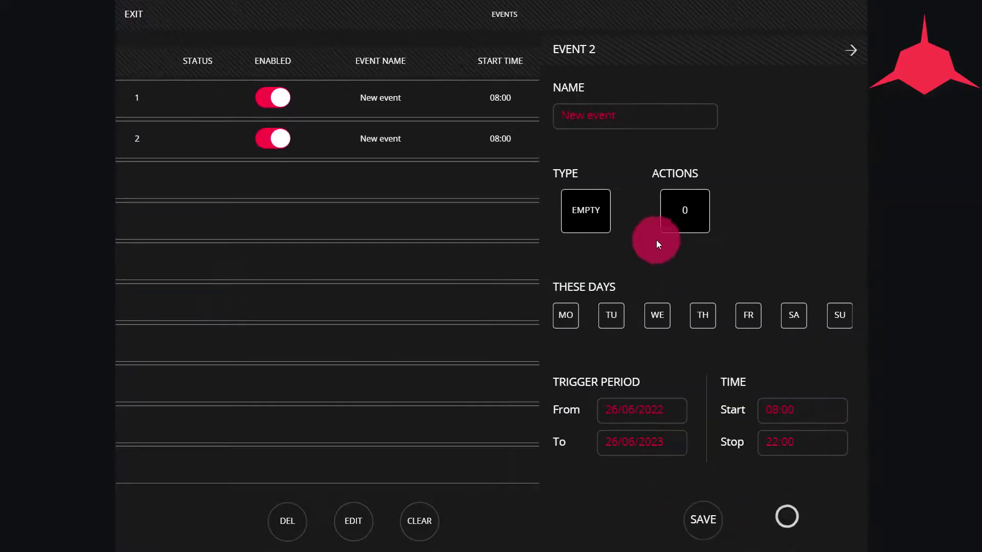
Step: Add an action to Event 2 and list the MA3_osc categories: Executors, Pages, Masters Control, 3D Camera
left_click(686, 193)
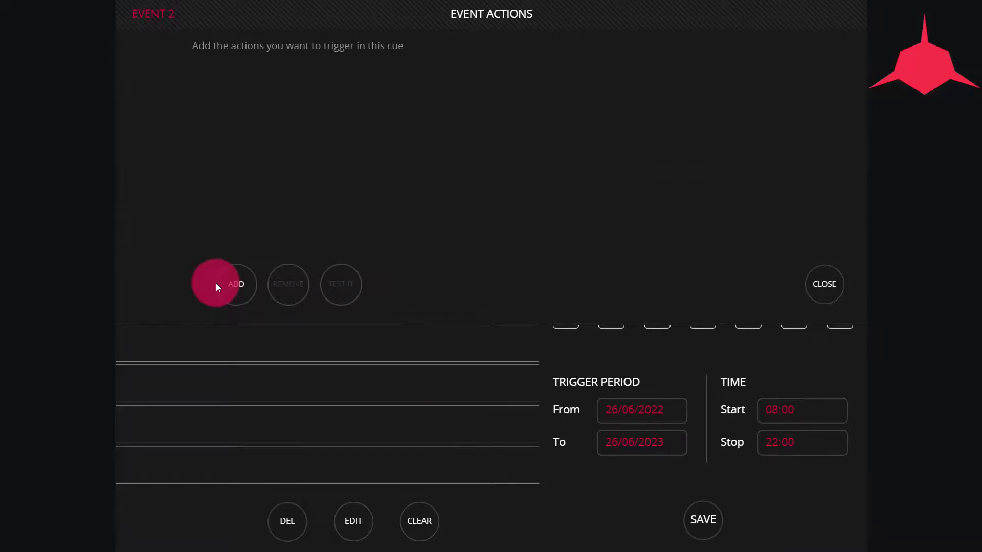
left_click(225, 284)
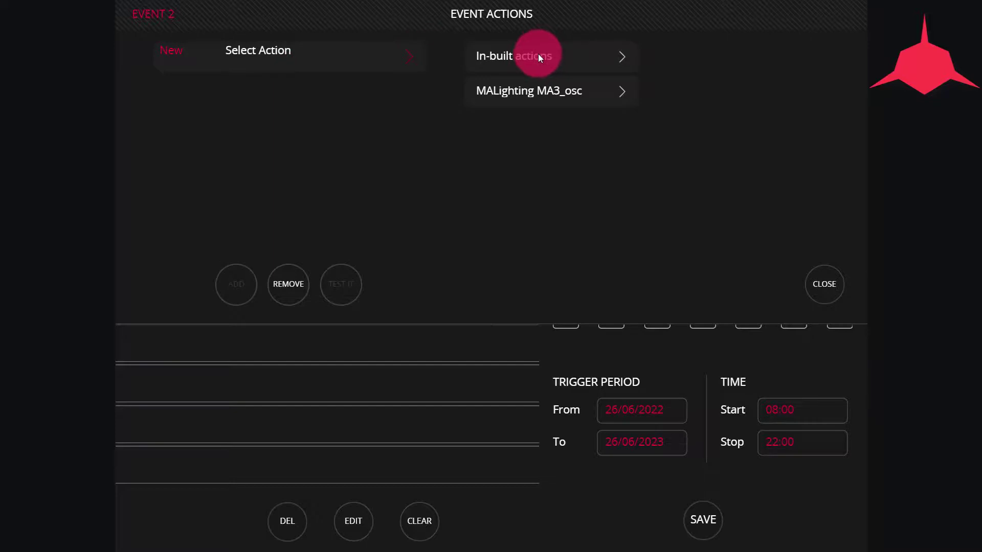
left_click(623, 90)
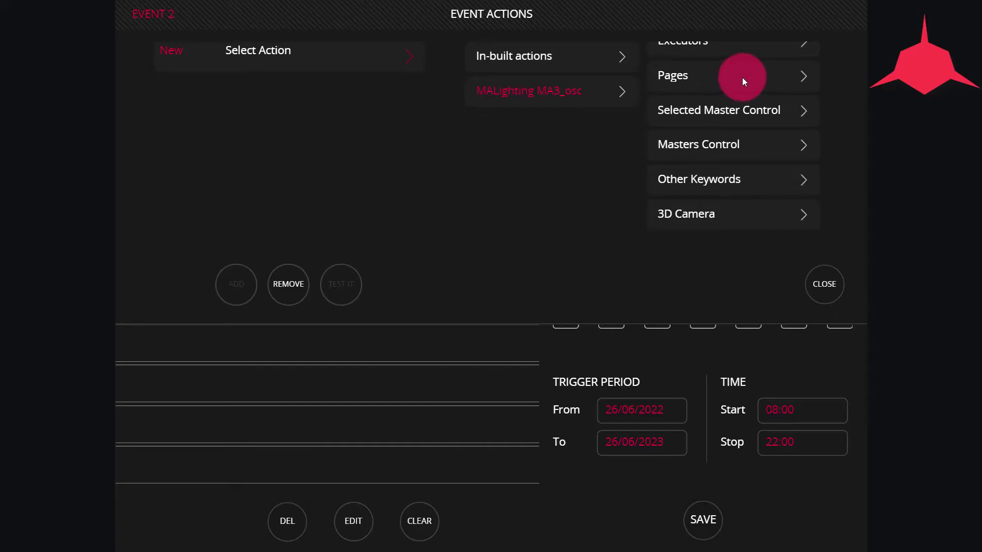
left_click_drag(778, 159, 786, 172)
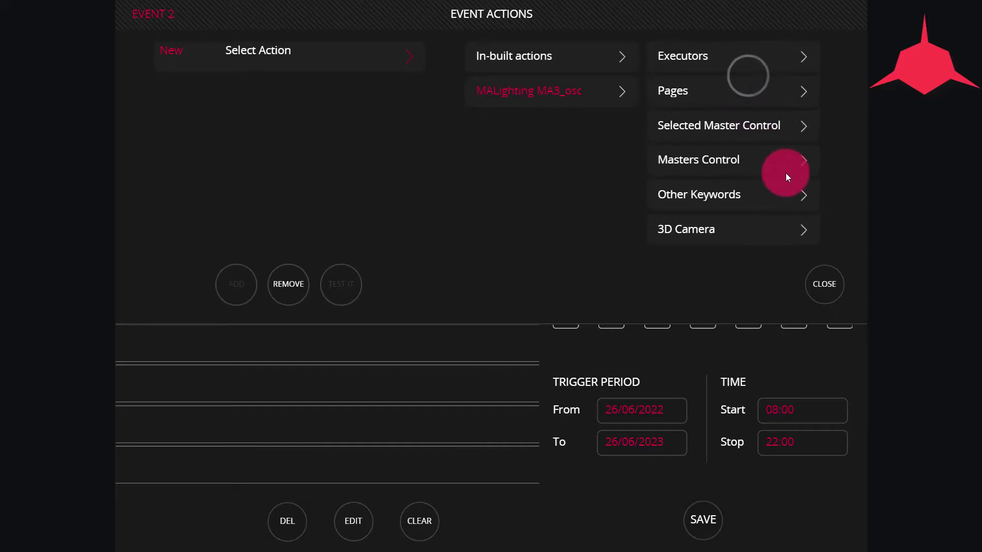